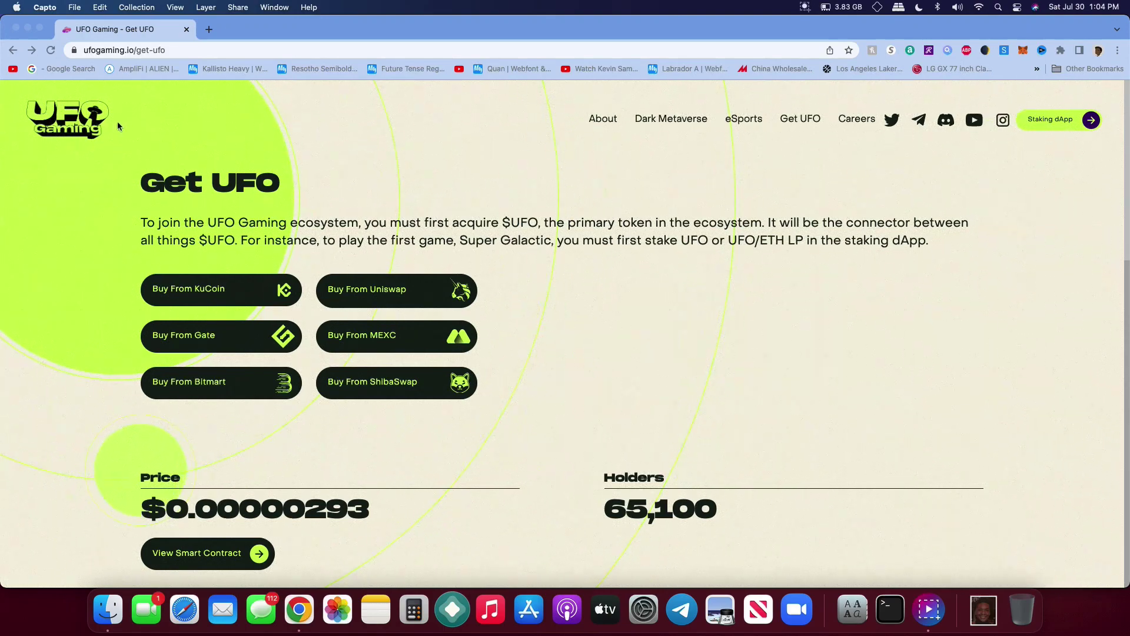
Bring the browser forward and return to the UFO Gaming home page via its logo
{"action": "left_click", "coordinate": [72, 118]}
{"action": "left_click", "coordinate": [72, 117]}
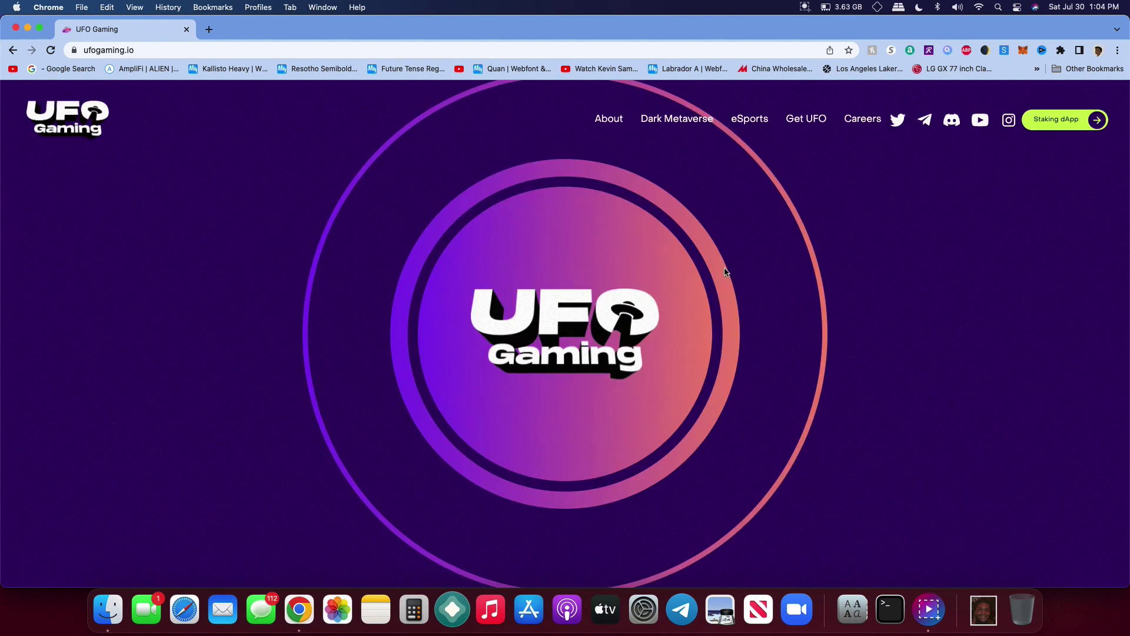
{"action": "scroll", "coordinate": [586, 303], "scroll_direction": "down", "scroll_amount": 10}
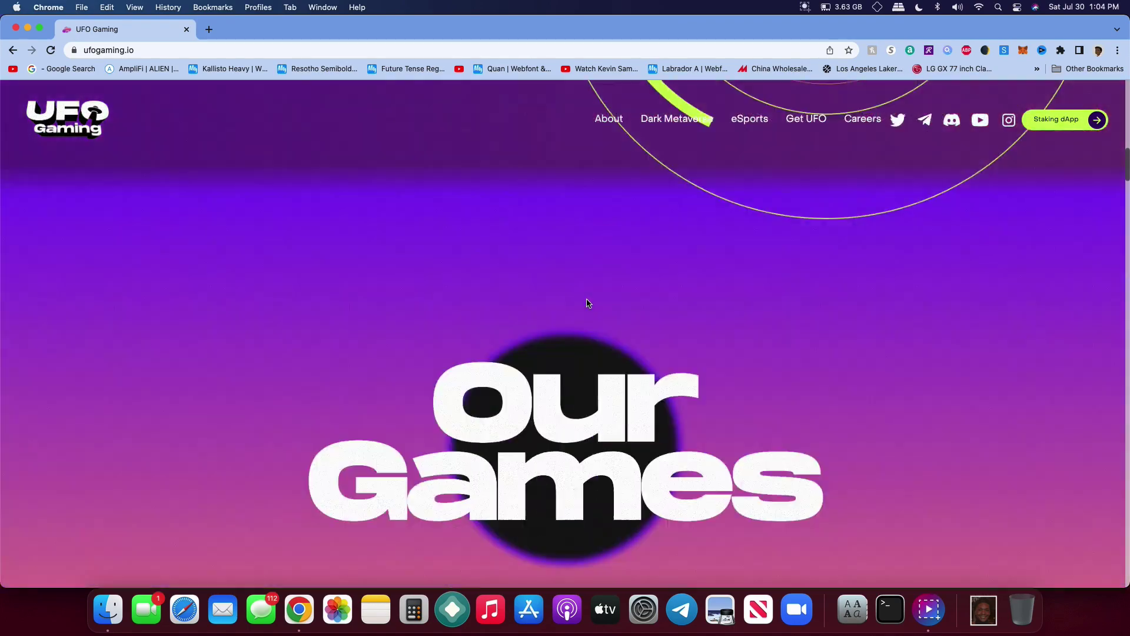
{"action": "scroll", "coordinate": [587, 303], "scroll_direction": "down", "scroll_amount": 10}
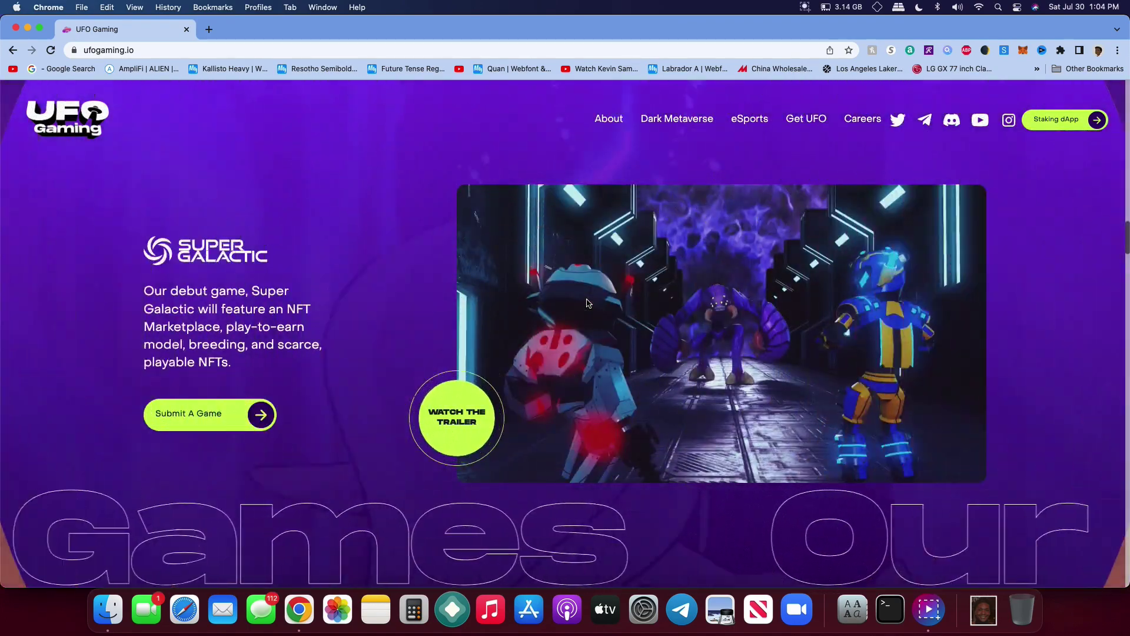
{"action": "scroll", "coordinate": [586, 303], "scroll_direction": "down", "scroll_amount": 5}
{"action": "scroll", "coordinate": [586, 303], "scroll_direction": "down", "scroll_amount": 5}
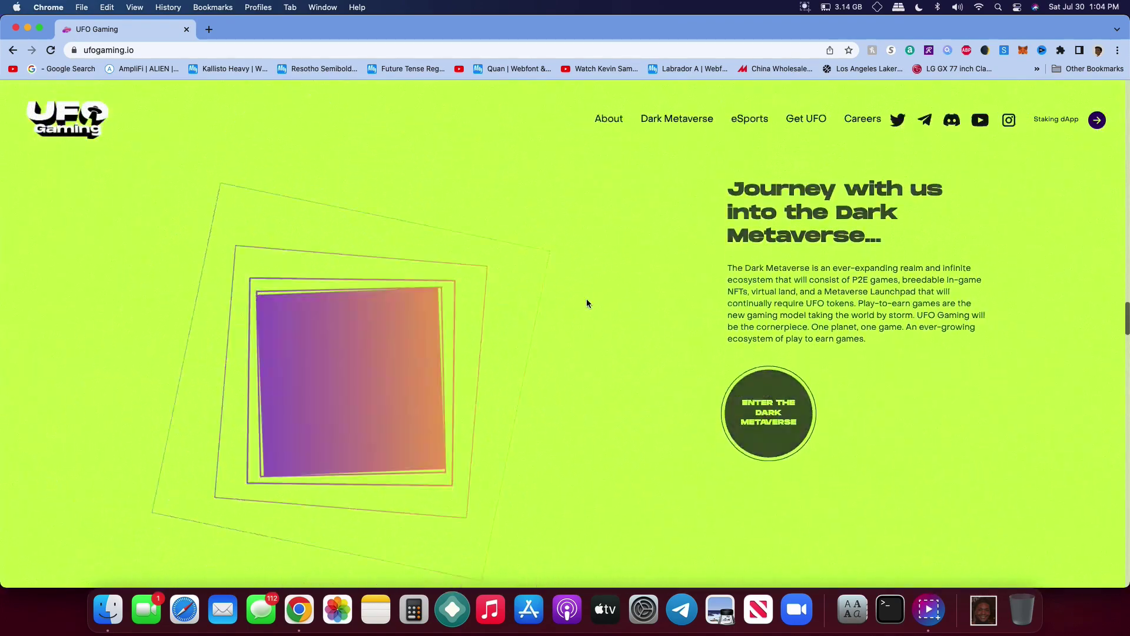
{"action": "scroll", "coordinate": [587, 303], "scroll_direction": "up", "scroll_amount": 5}
{"action": "scroll", "coordinate": [526, 295], "scroll_direction": "up", "scroll_amount": 10}
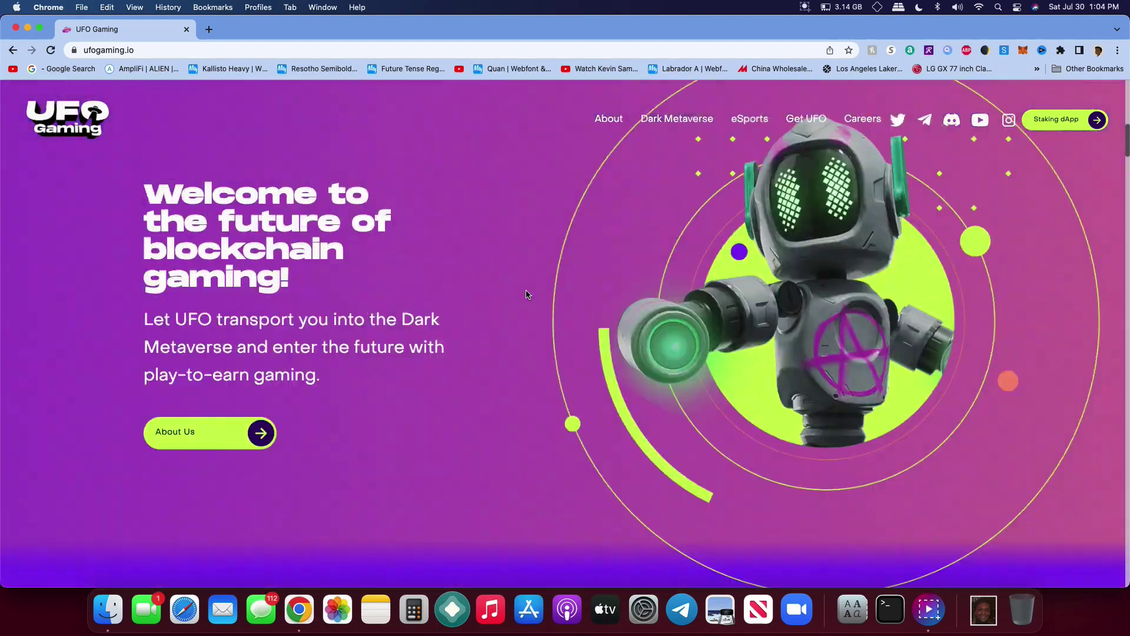
{"action": "scroll", "coordinate": [526, 294], "scroll_direction": "up", "scroll_amount": 5}
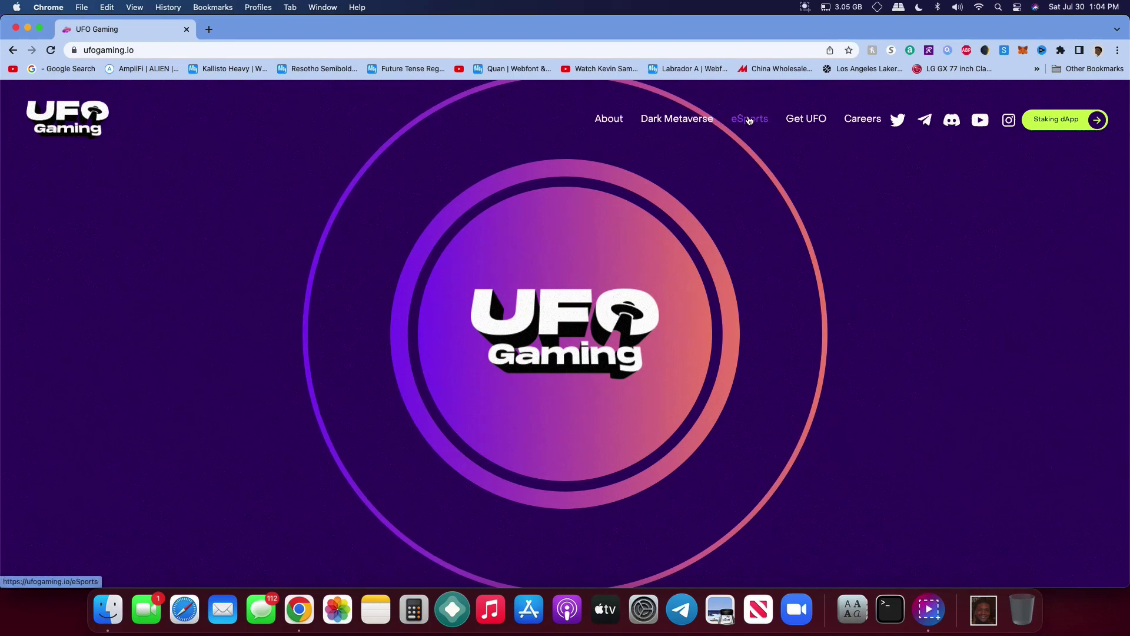
Go to the UFO Gaming 'Get UFO' page from the top navigation
{"action": "left_click", "coordinate": [811, 120]}
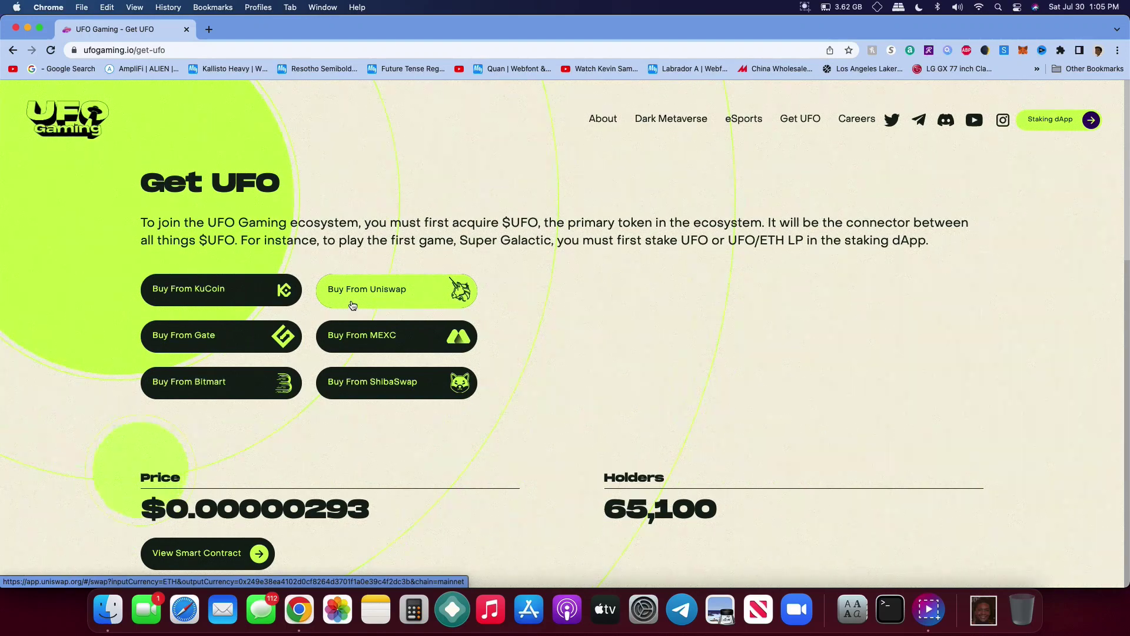
Use 'Buy From Uniswap' to open app.uniswap.org with ETH→UFO preselected
{"action": "left_click", "coordinate": [356, 308]}
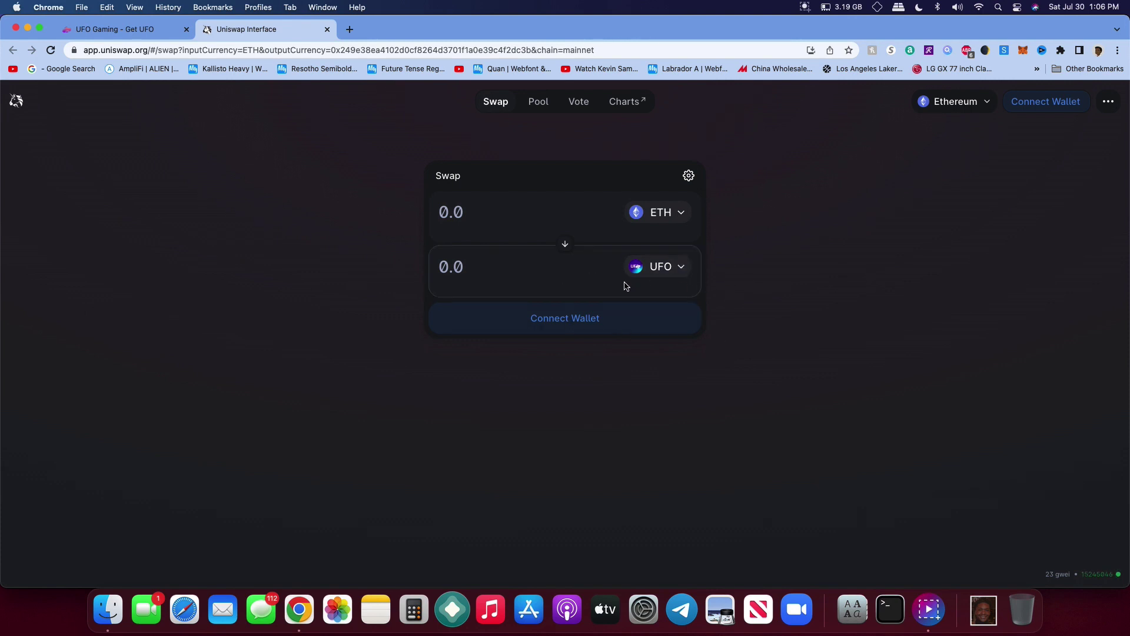
Unlock MetaMask with its password and connect its account to Uniswap on Ethereum Mainnet
{"action": "left_click", "coordinate": [1035, 105]}
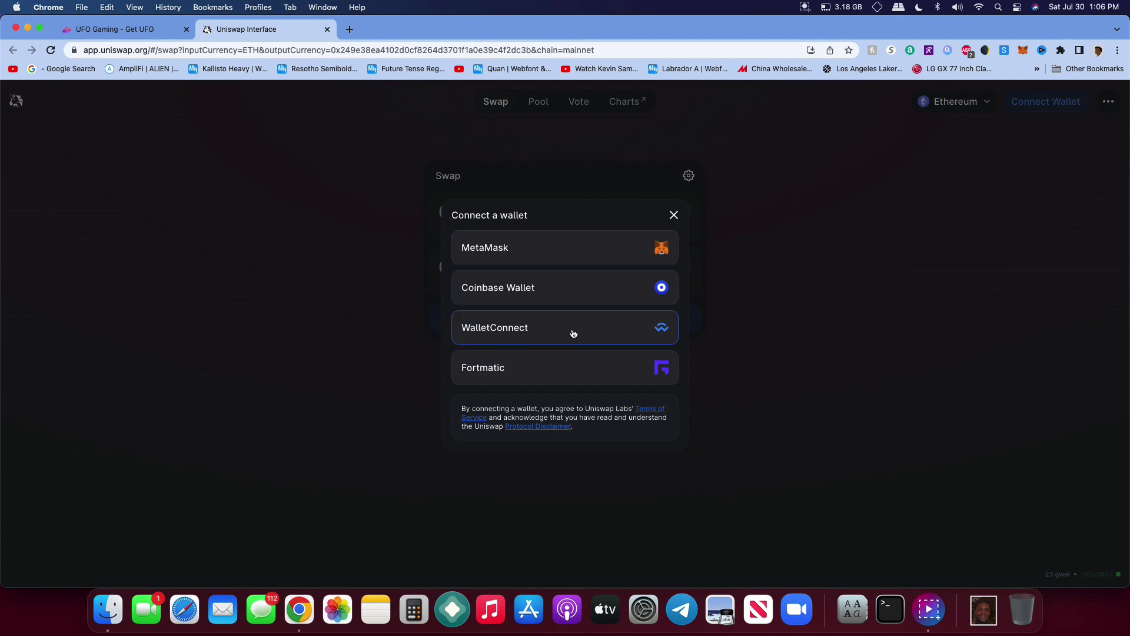
{"action": "left_click", "coordinate": [536, 260]}
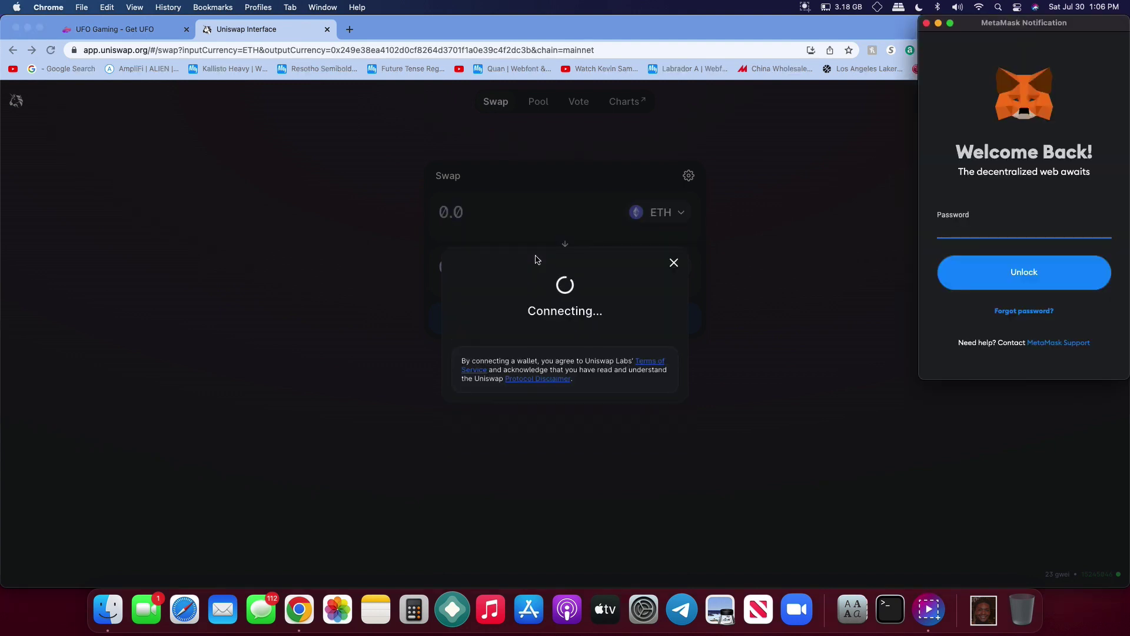
{"action": "type", "text": "a"}
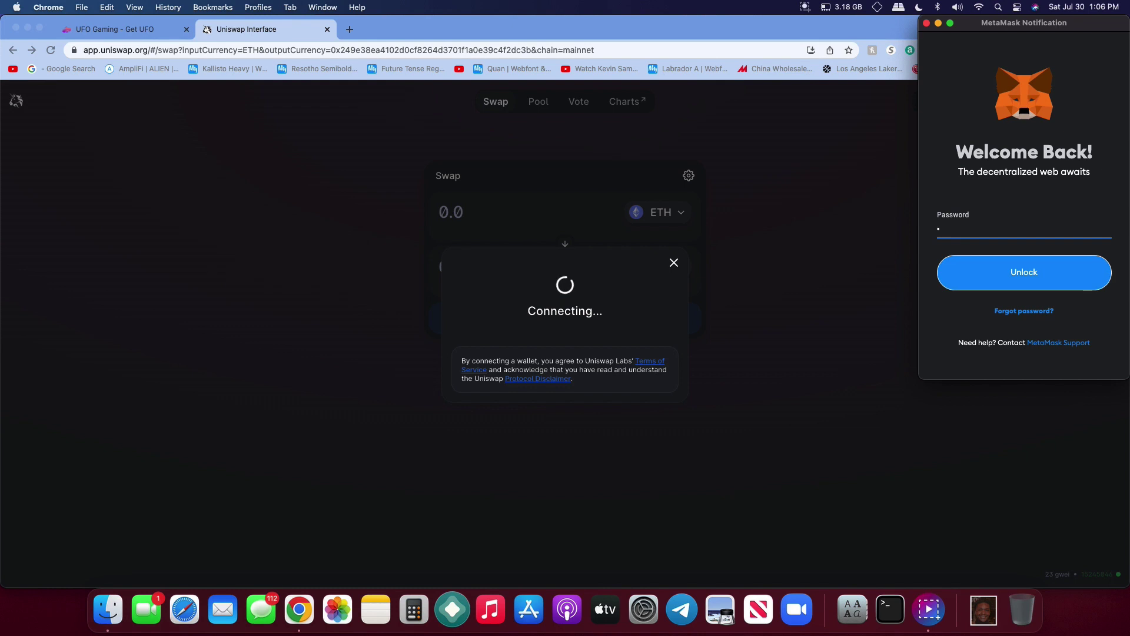
{"action": "type", "text": "aaaa"}
{"action": "type", "text": "aaa"}
{"action": "key", "text": "Return"}
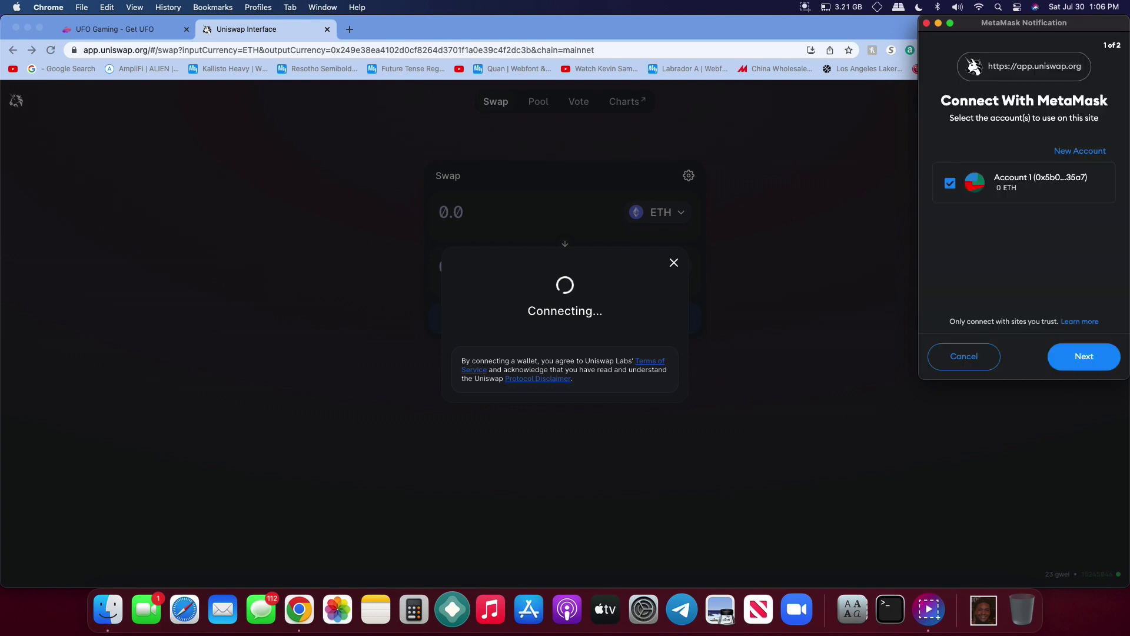
{"action": "left_click", "coordinate": [1092, 357]}
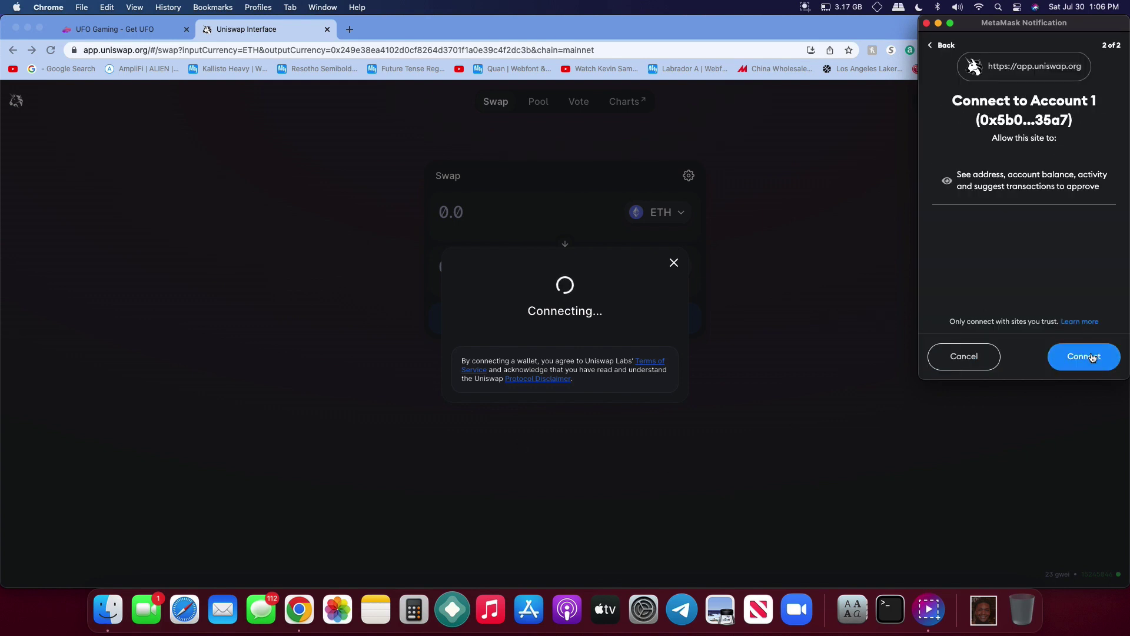
{"action": "left_click", "coordinate": [1089, 365]}
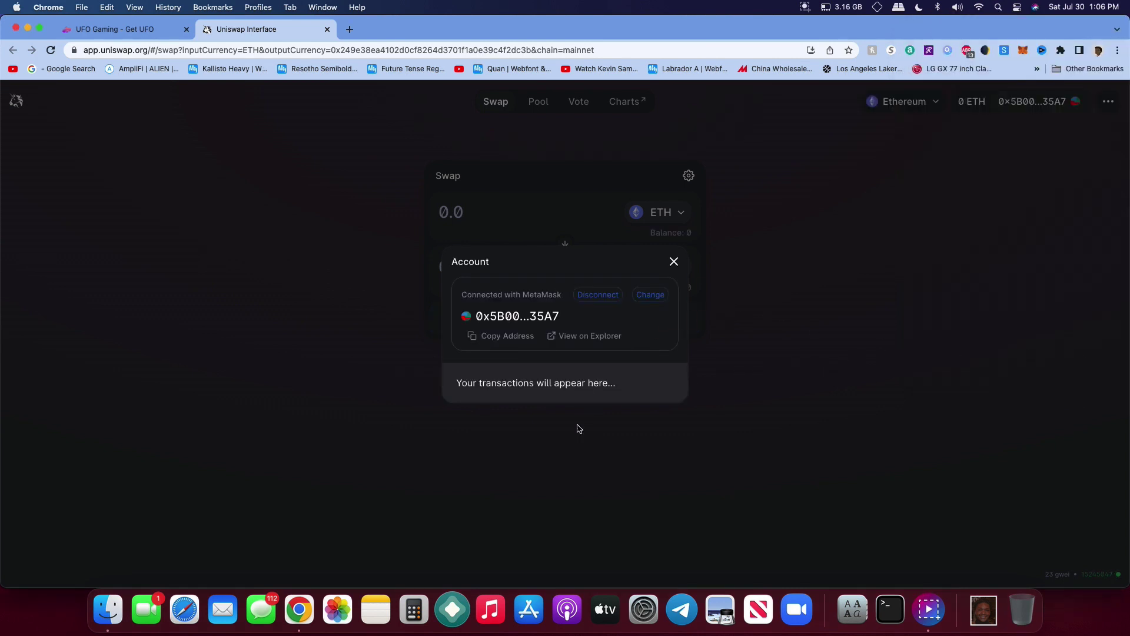
Dismiss the Uniswap account details dialog
{"action": "left_click", "coordinate": [674, 261]}
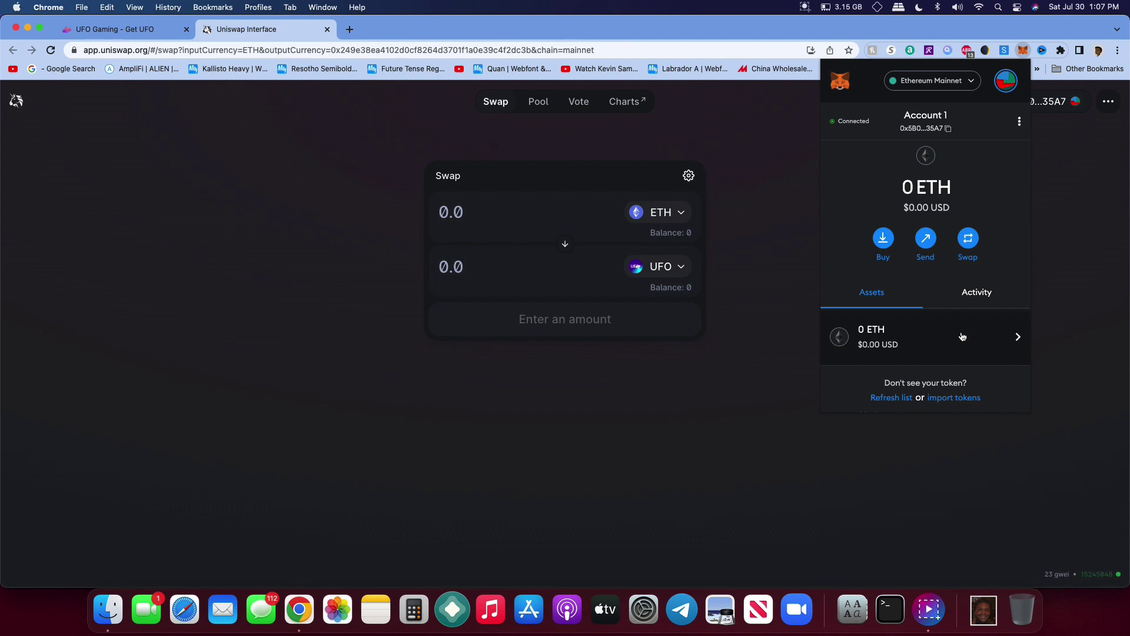
Close the MetaMask popup and enter 100000 in the UFO output amount field
{"action": "left_click", "coordinate": [1105, 325]}
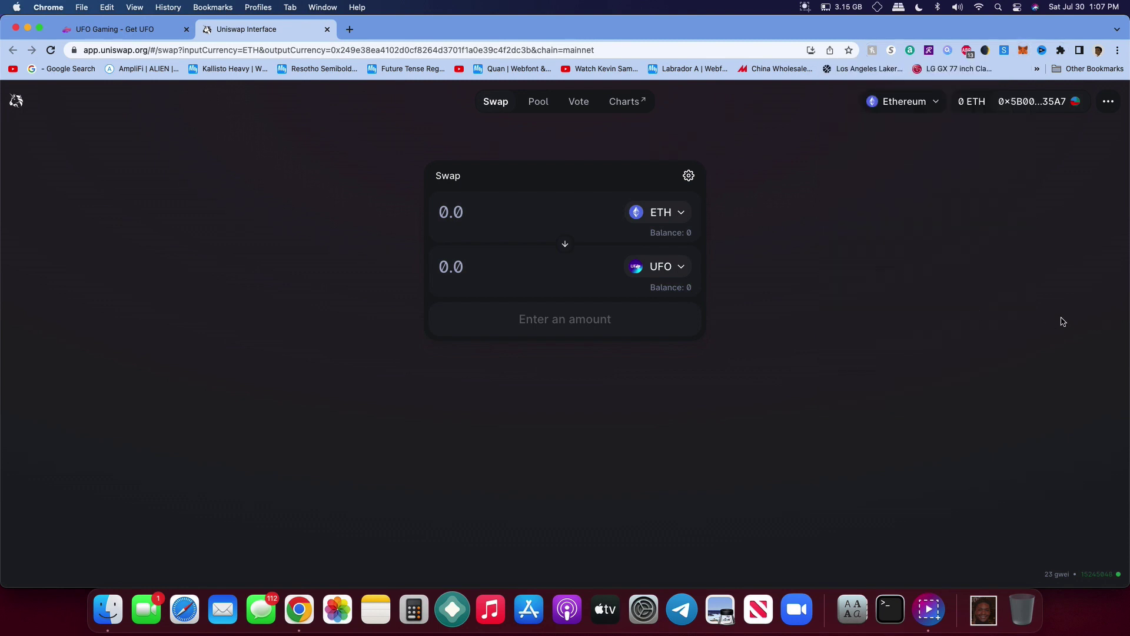
{"action": "left_click", "coordinate": [468, 217]}
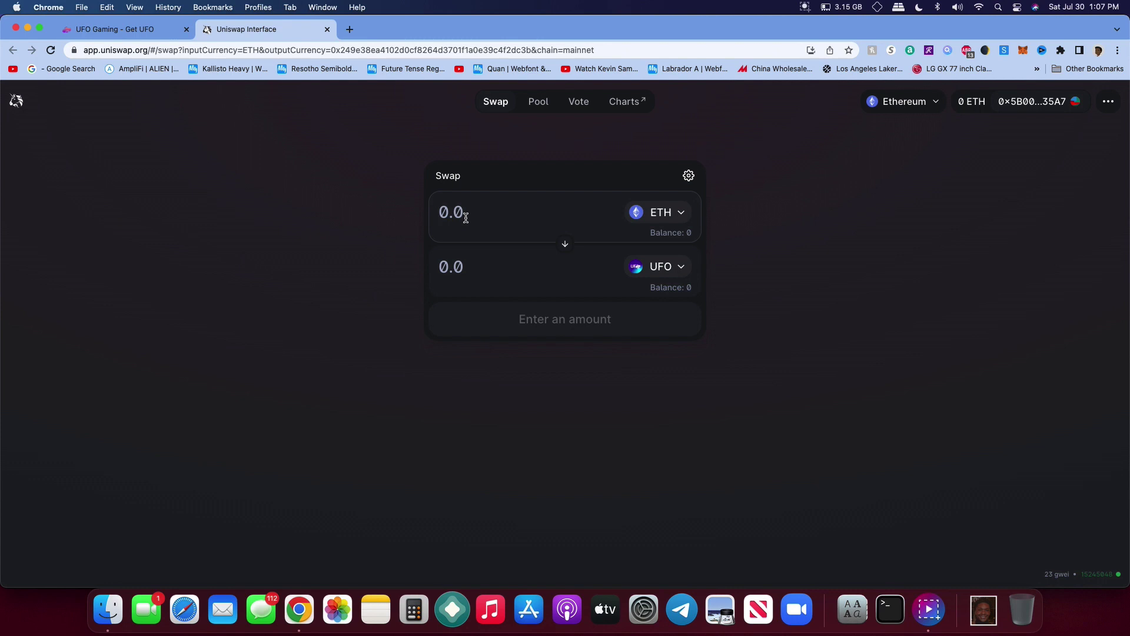
{"action": "left_click", "coordinate": [485, 281]}
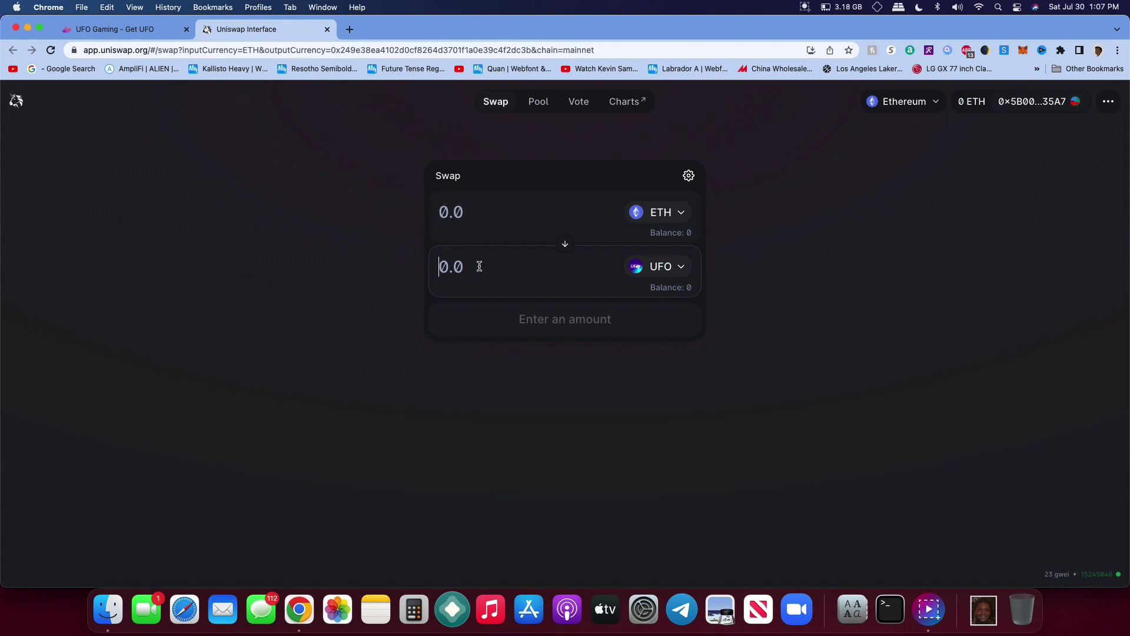
{"action": "left_click", "coordinate": [480, 266]}
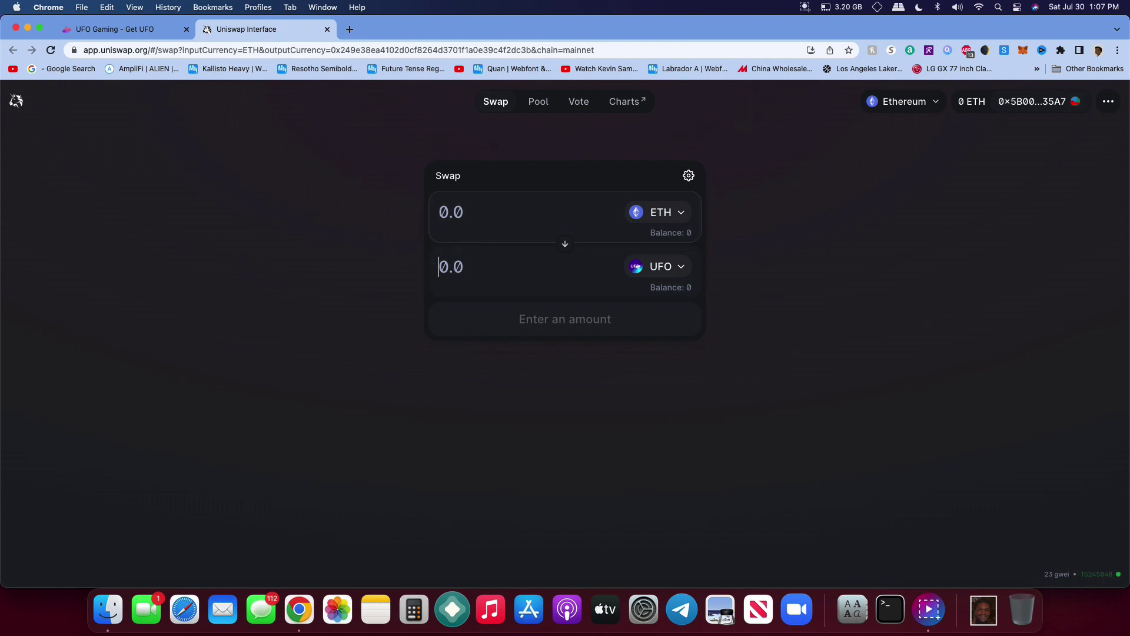
{"action": "type", "text": "100"}
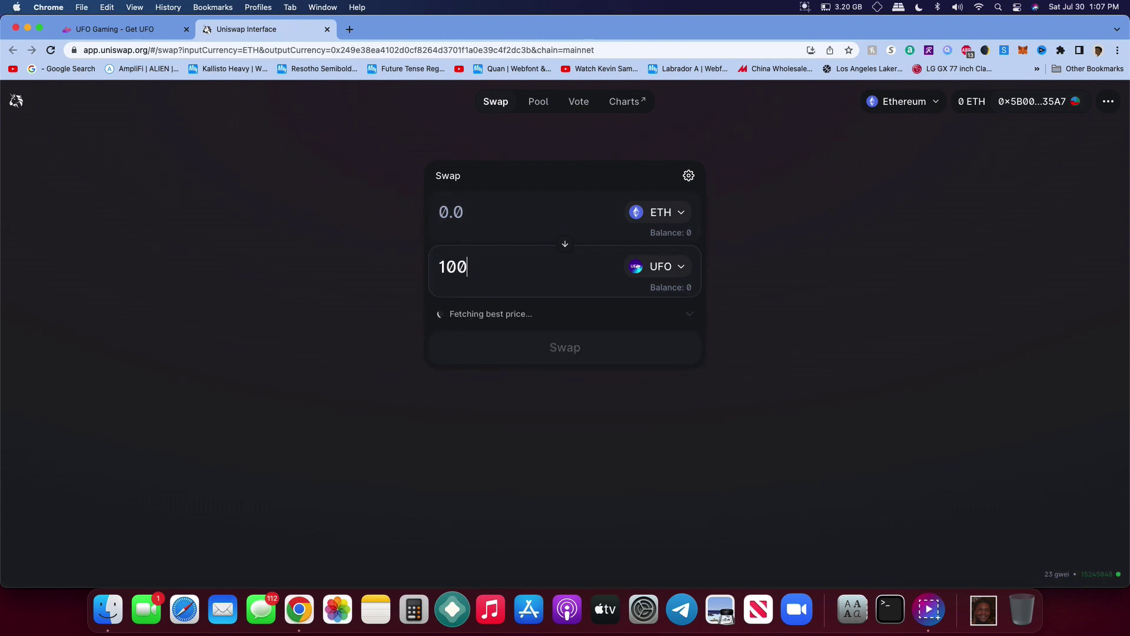
{"action": "type", "text": "000"}
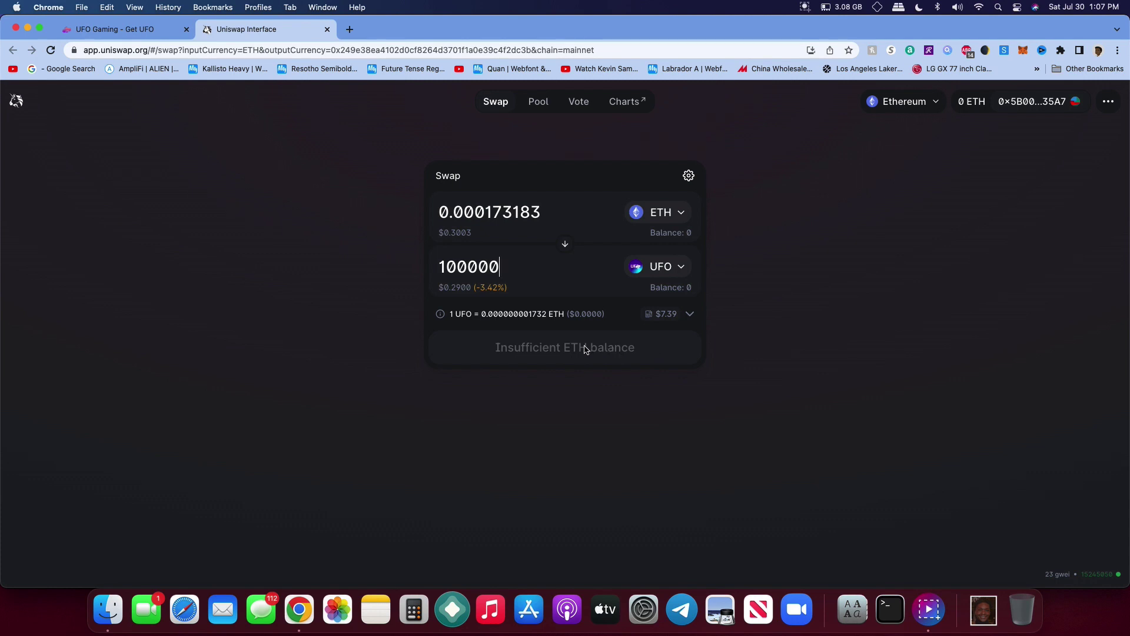
Set a custom 12% slippage tolerance, then clear it to restore Auto (25%)
{"action": "left_click", "coordinate": [689, 176]}
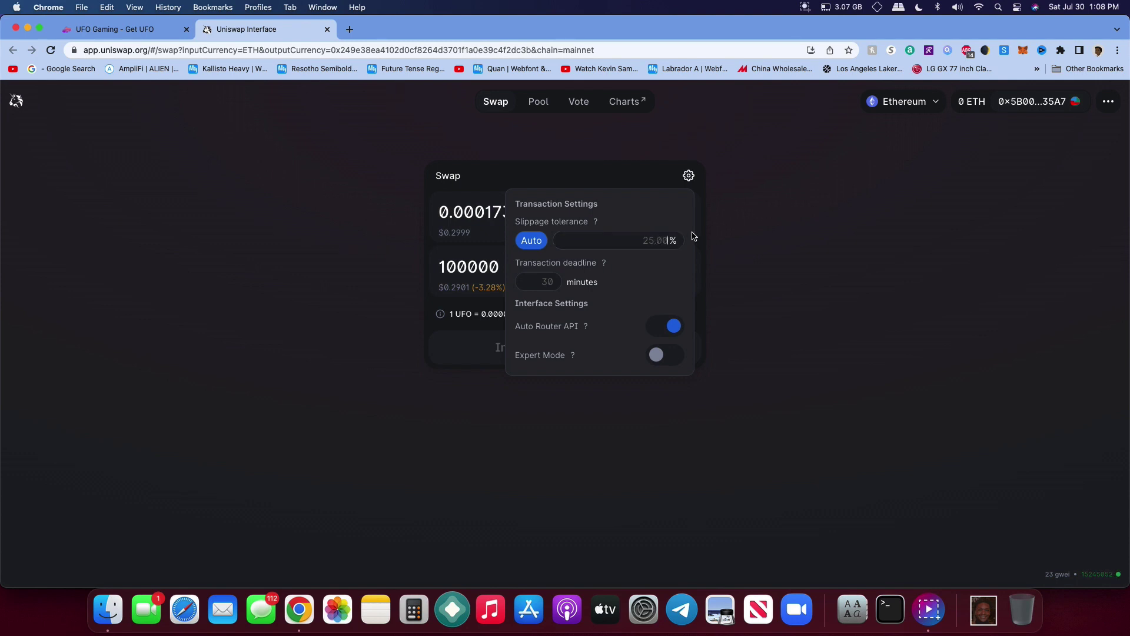
{"action": "type", "text": "12"}
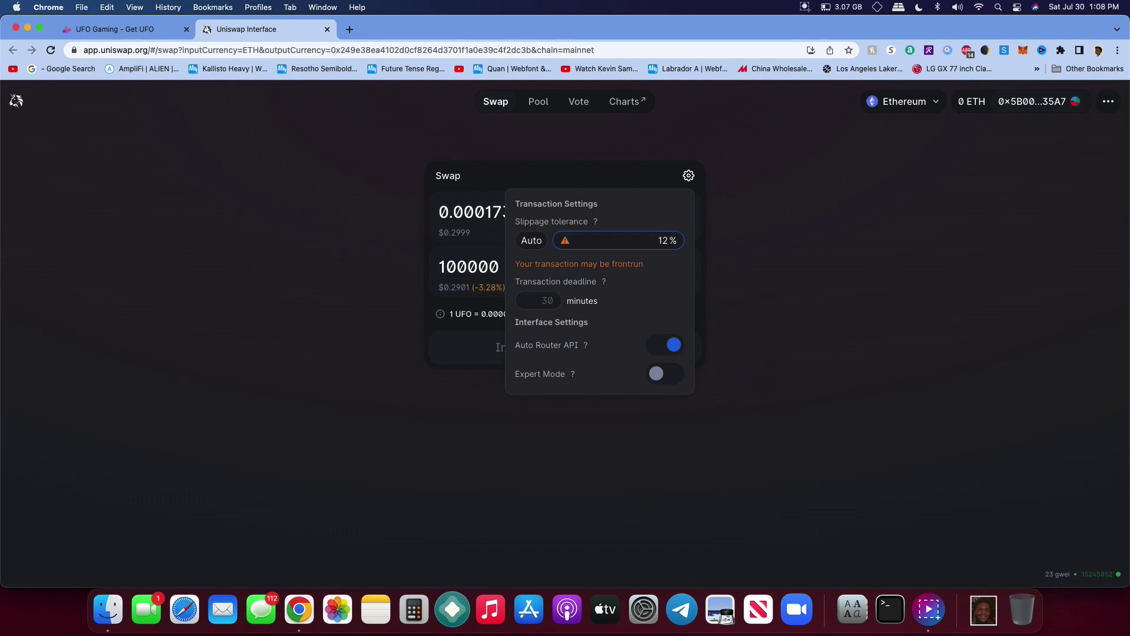
{"action": "left_click", "coordinate": [679, 270]}
{"action": "left_click_drag", "start_coordinate": [640, 239], "coordinate": [674, 242]}
{"action": "key", "text": "BackSpace"}
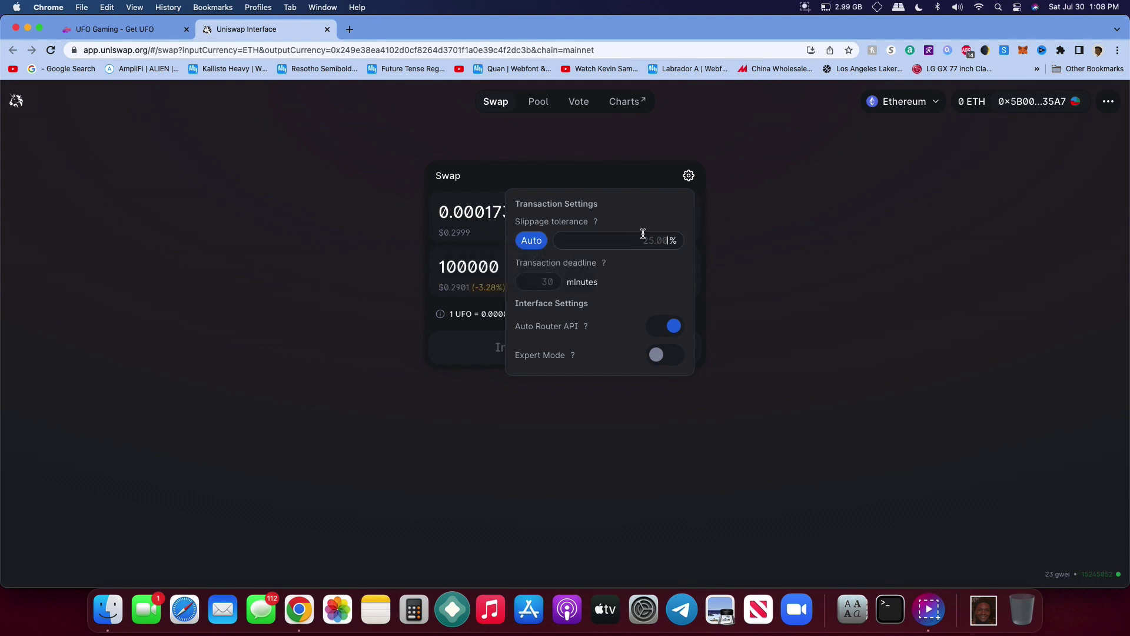
Dismiss the Transaction Settings popover, keeping the 100000 UFO for 0.000173183 ETH quote
{"action": "left_click", "coordinate": [718, 160]}
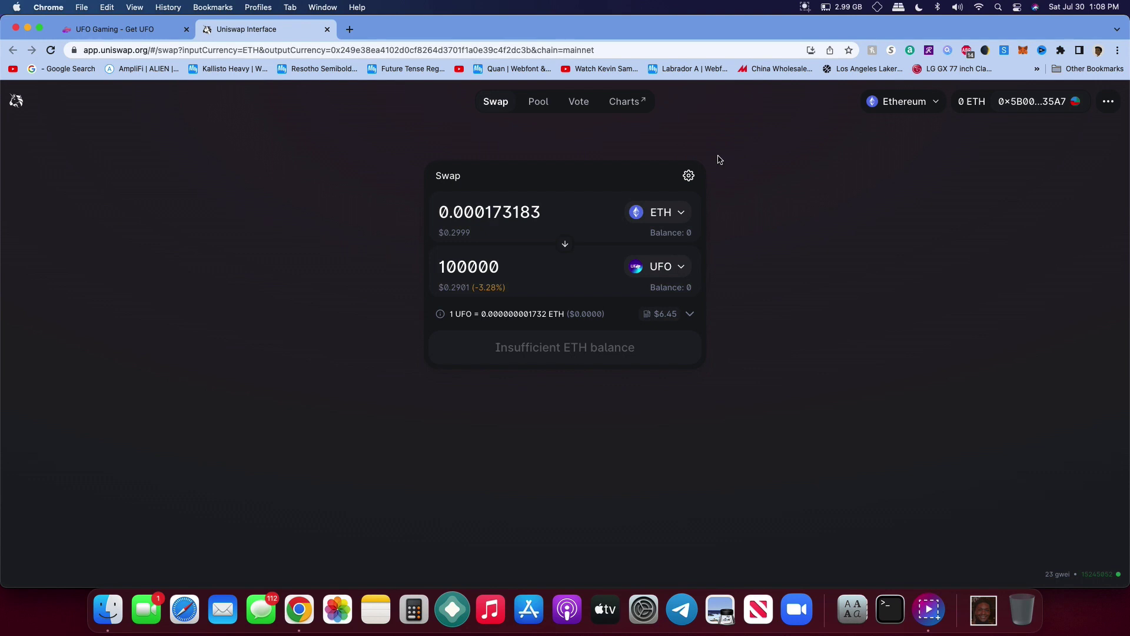